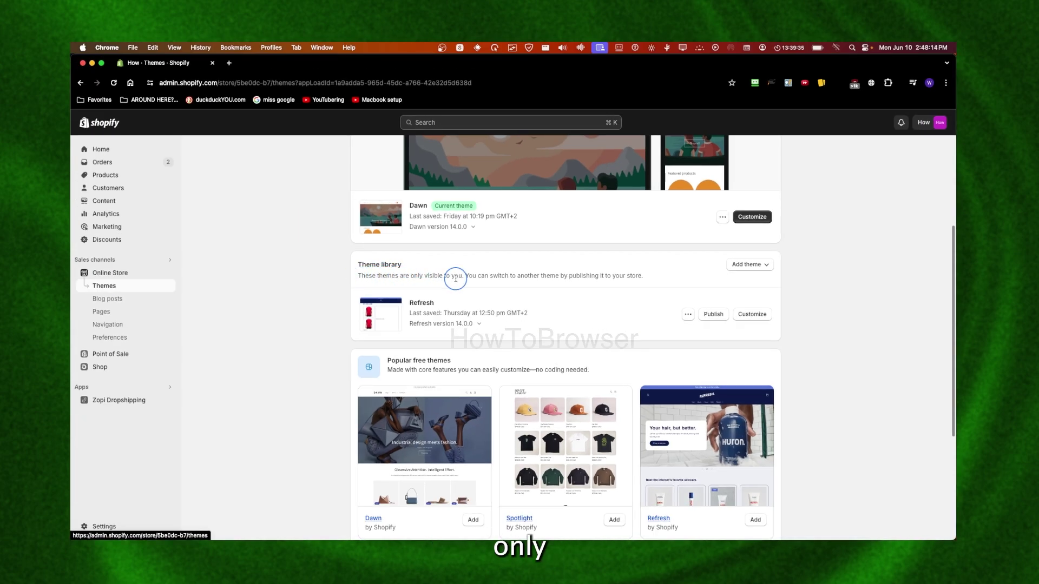
scroll(520, 318, down, 1)
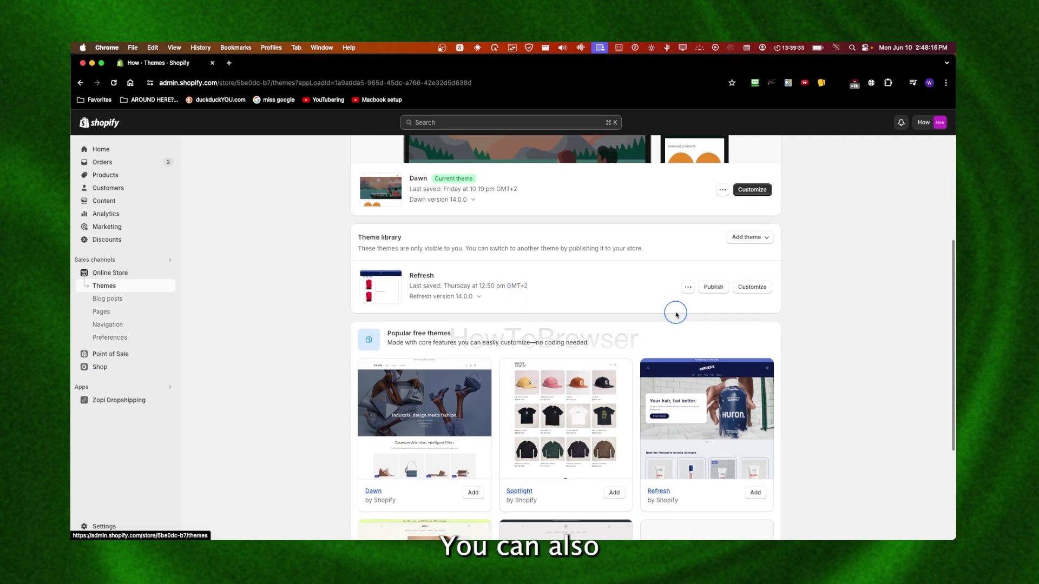
scroll(678, 315, down, 5)
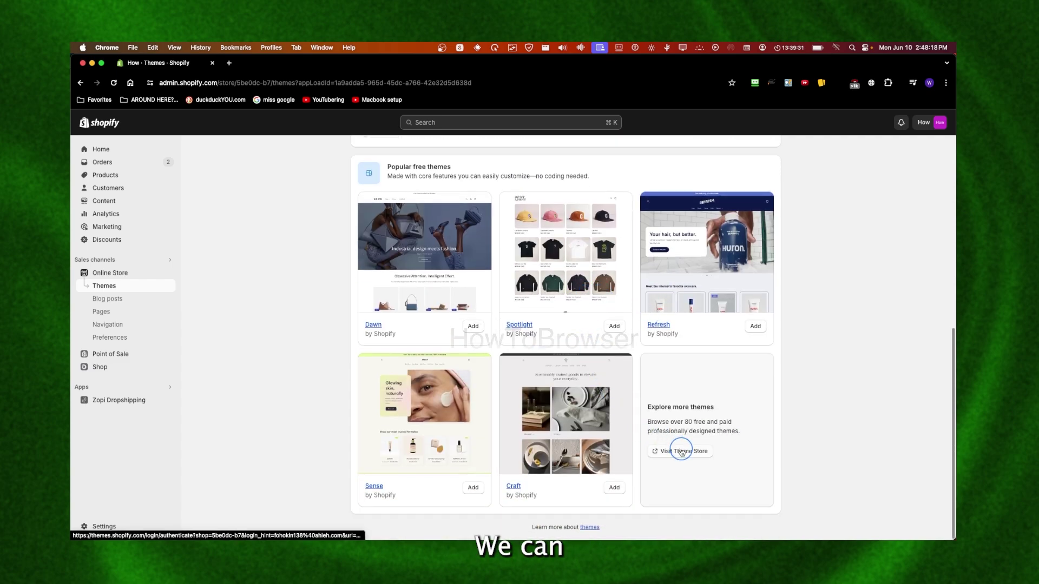
- Open the Shopify Theme Store from the Explore more themes card to browse all 199 themes
click(680, 451)
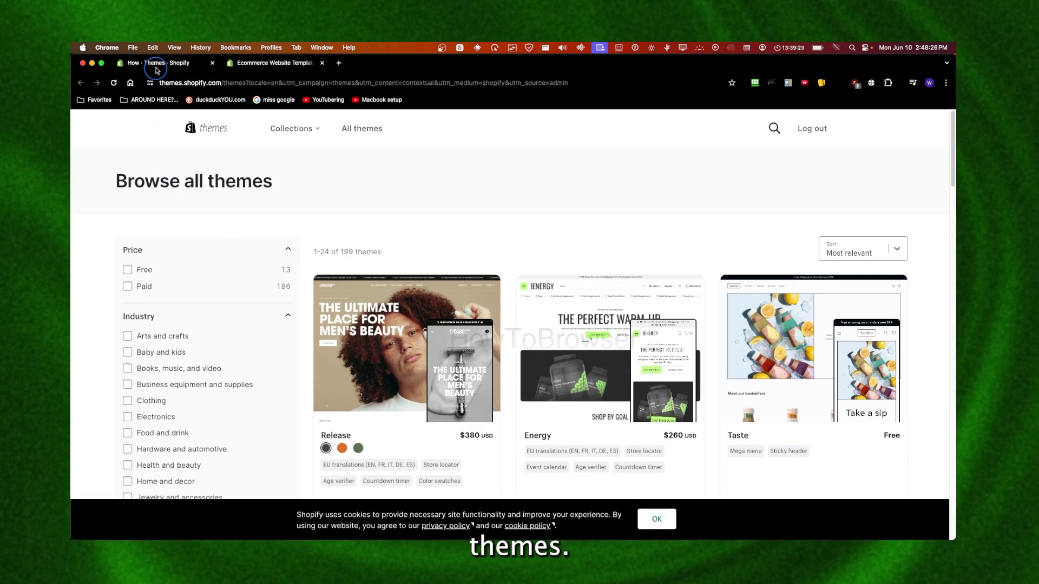
- Return to the Themes admin tab and show the Add theme options: Theme Store, zip upload, GitHub
click(156, 64)
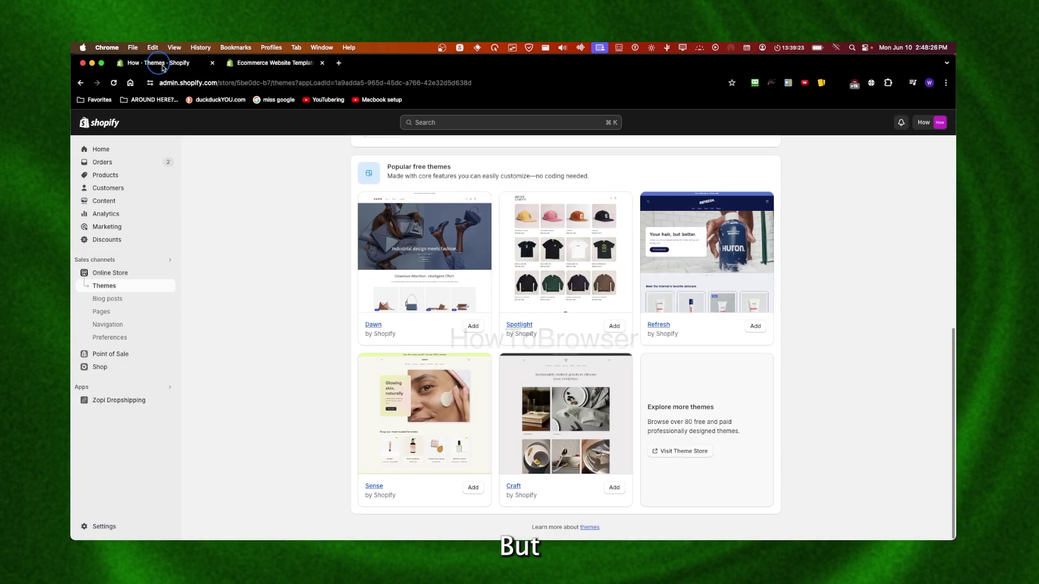
scroll(524, 262, up, 5)
scroll(523, 262, up, 3)
scroll(568, 260, down, 3)
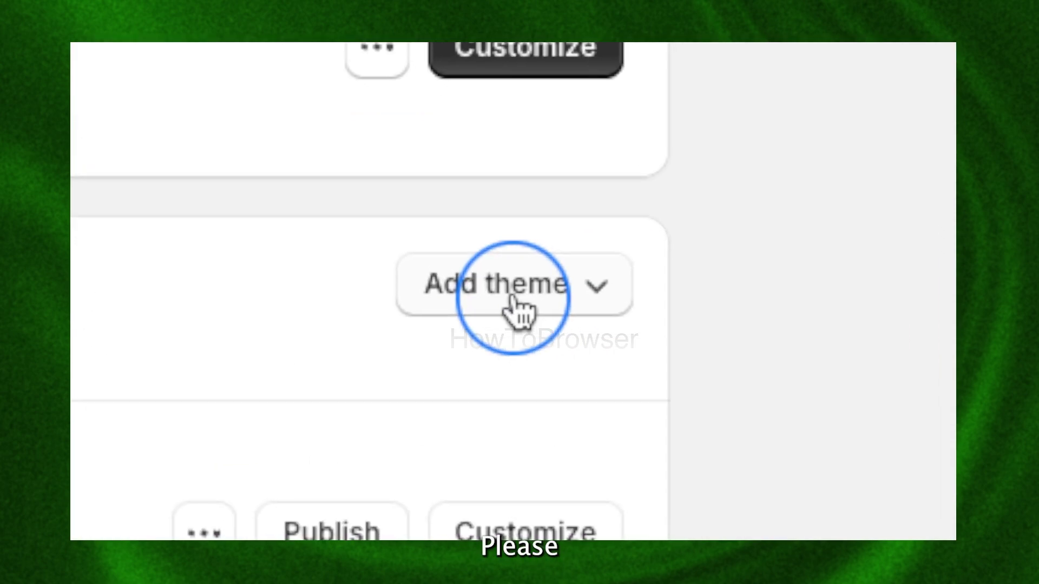
click(520, 304)
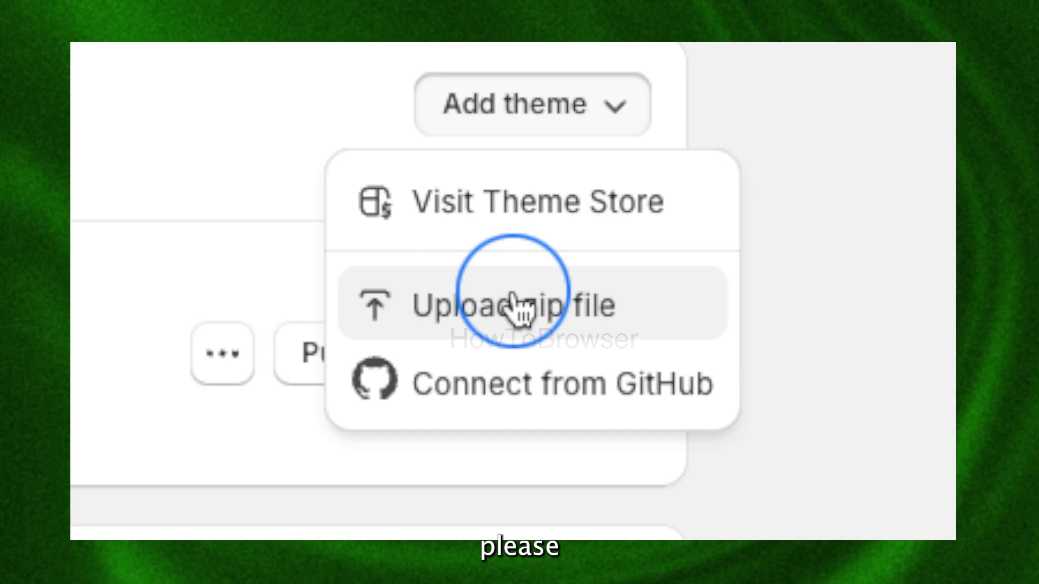
- Open the Upload zip file dialog and highlight its .zip, 50 MB limit instructions
click(519, 304)
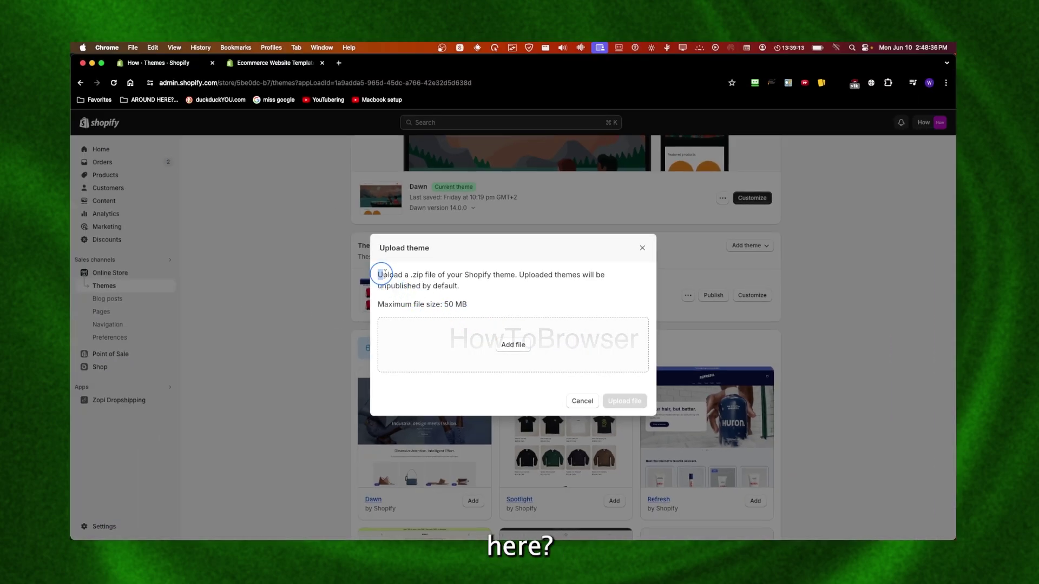
drag(379, 274, 516, 309)
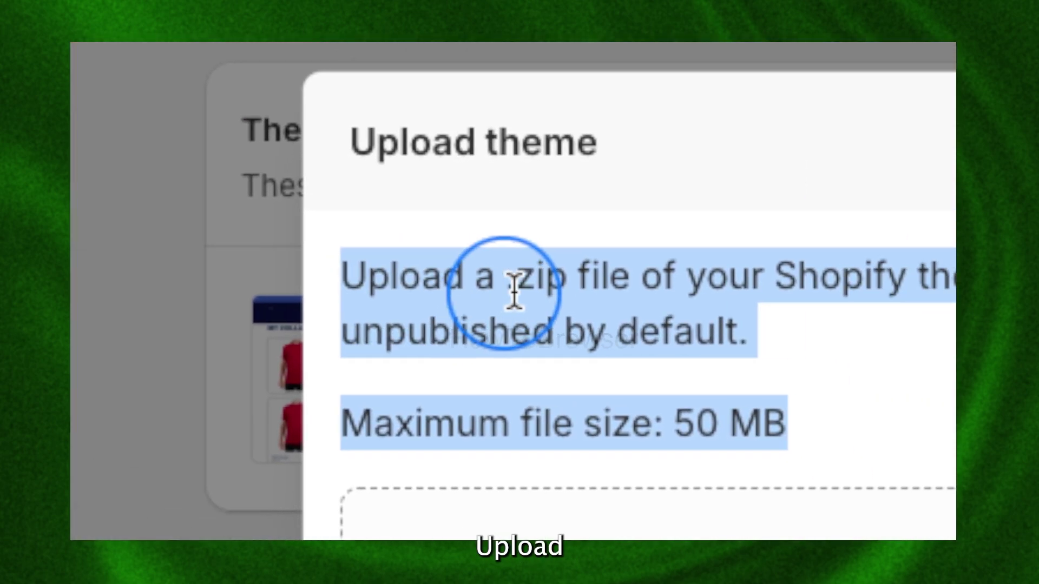
click(422, 276)
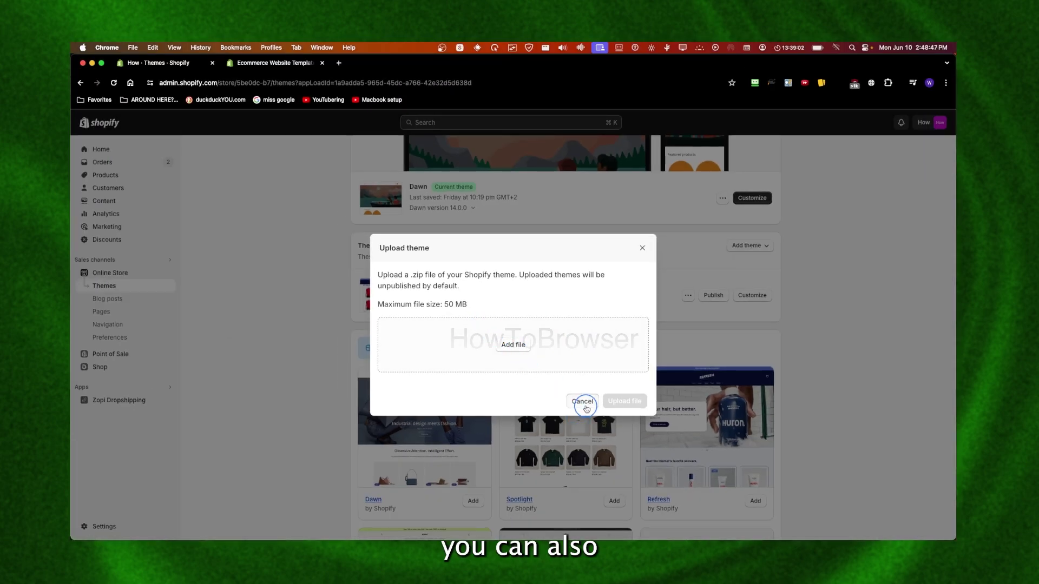
- Cancel the theme upload, then view and dismiss the Dawn theme's extra actions menu
click(547, 403)
click(717, 199)
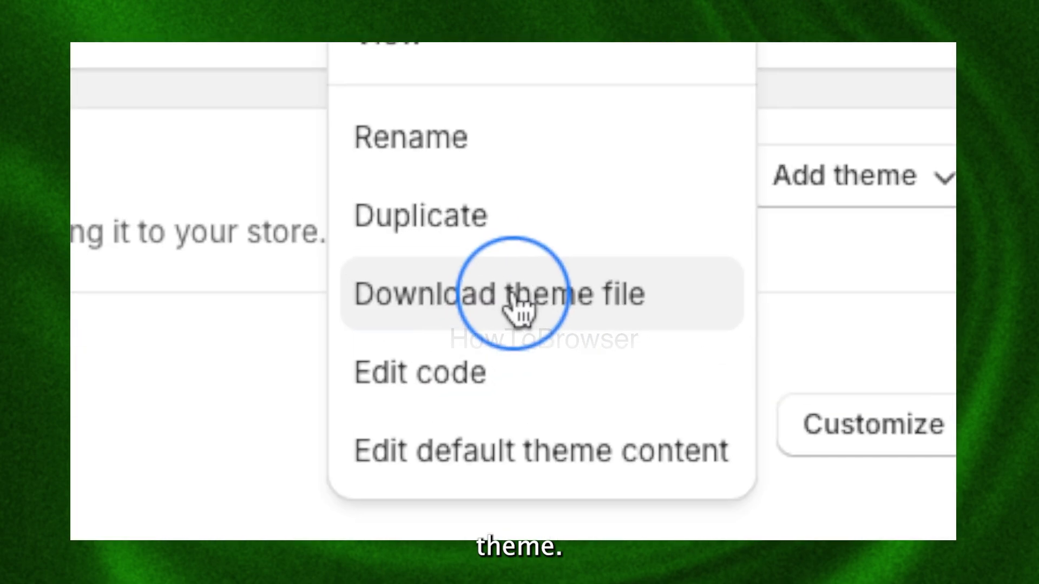
click(520, 306)
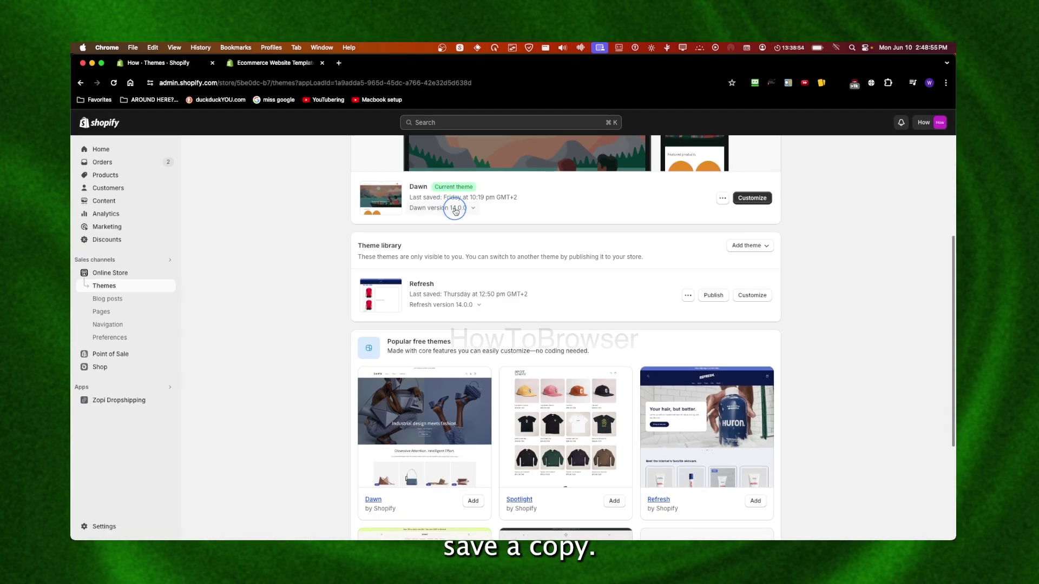
scroll(474, 230, down, 1)
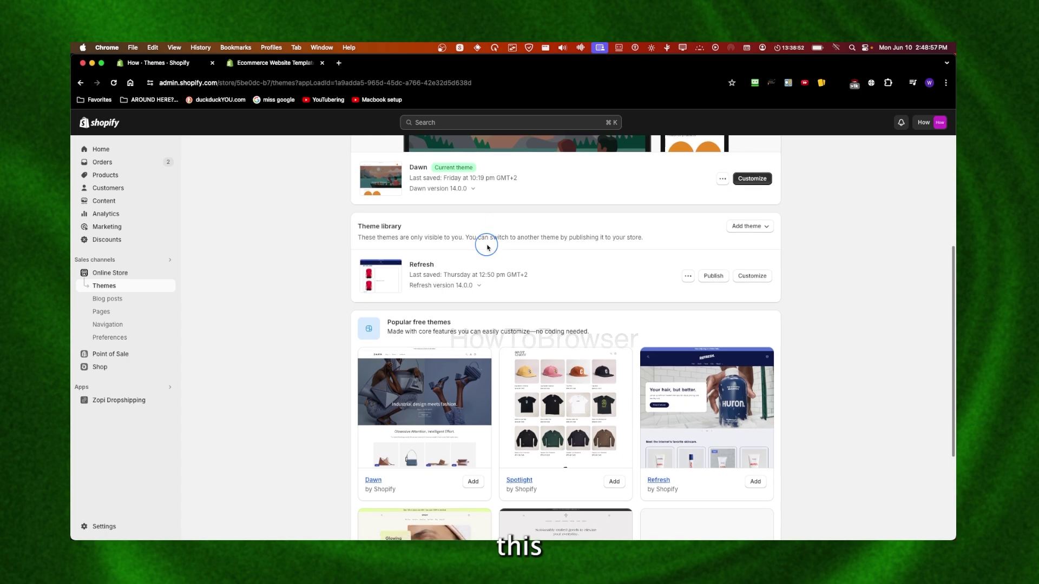